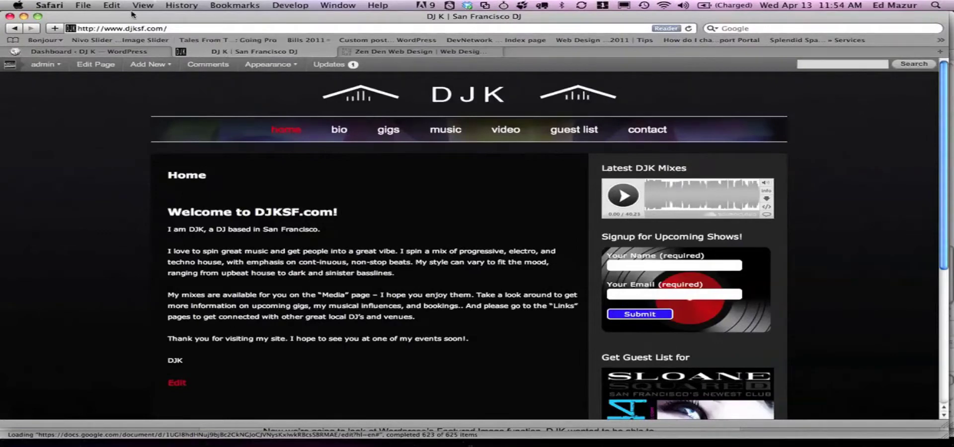
From the site's dashboard, create a new page titled "Images".
left_click(92, 53)
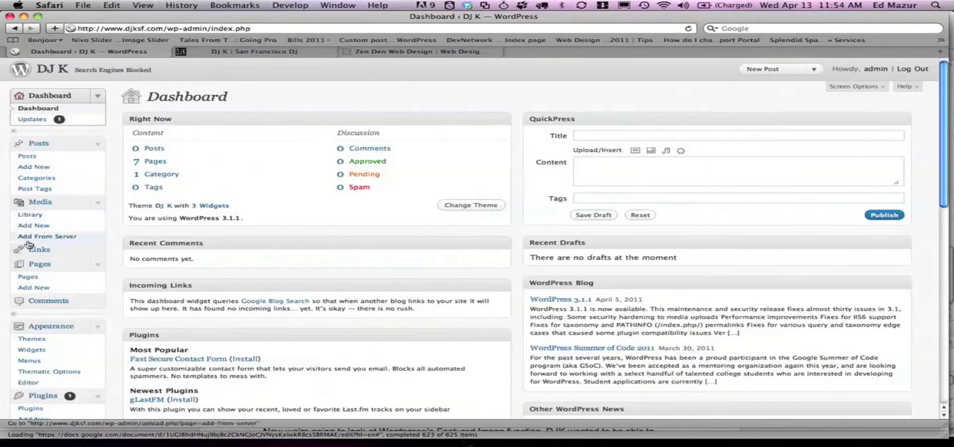
left_click(32, 291)
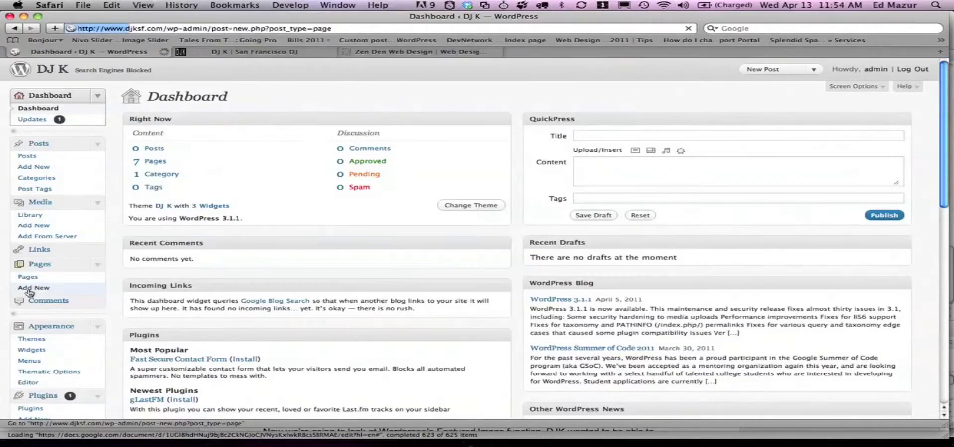
type("Images")
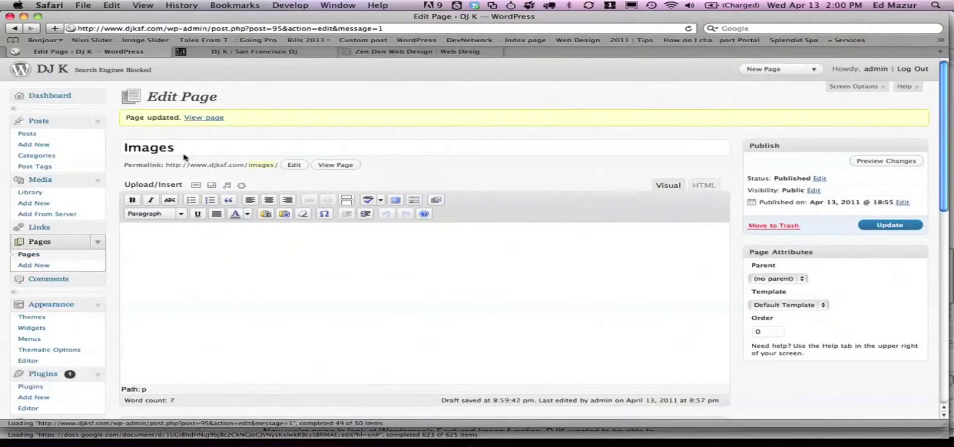
Upload the image 1photo1.JPG from the Photos 1-10 folder to the Images page.
left_click(198, 185)
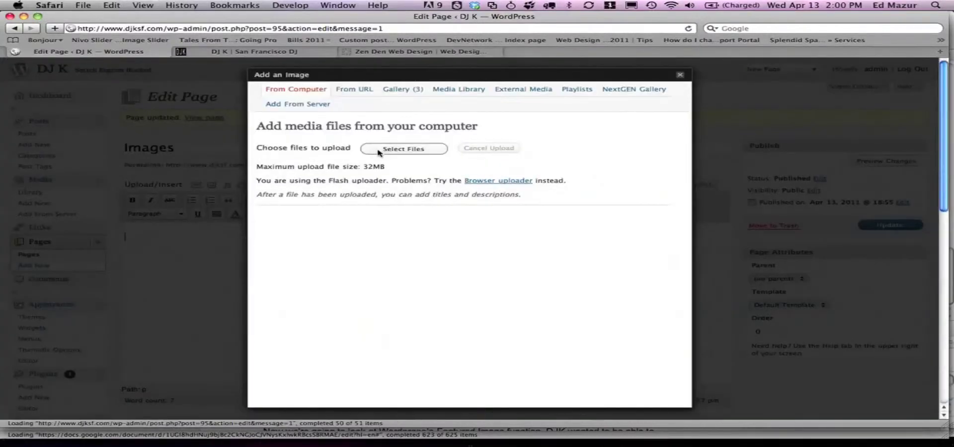
left_click(404, 148)
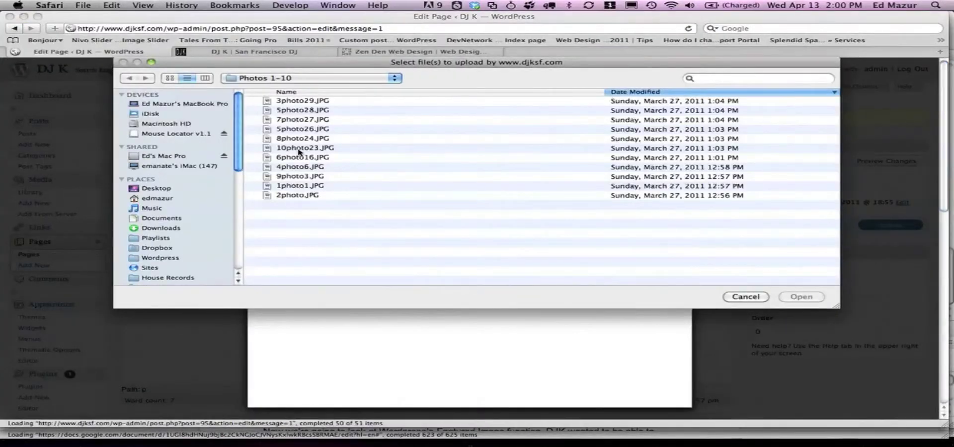
key("super+1")
left_click(297, 121)
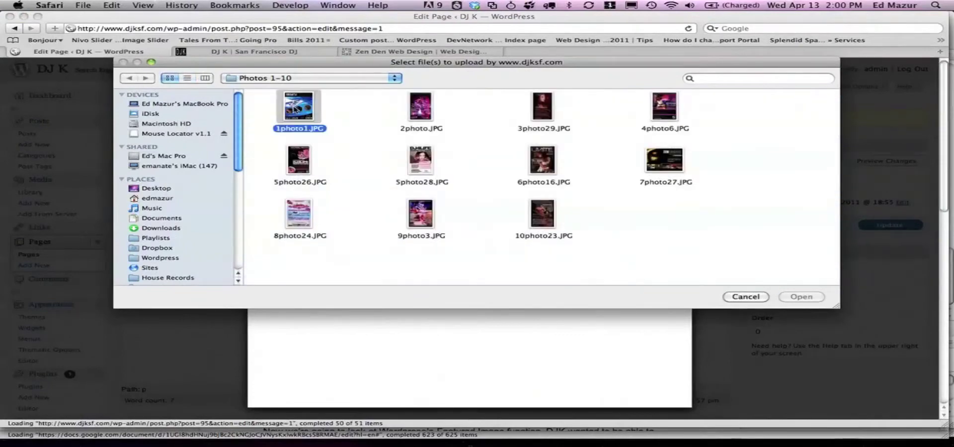
left_click(808, 298)
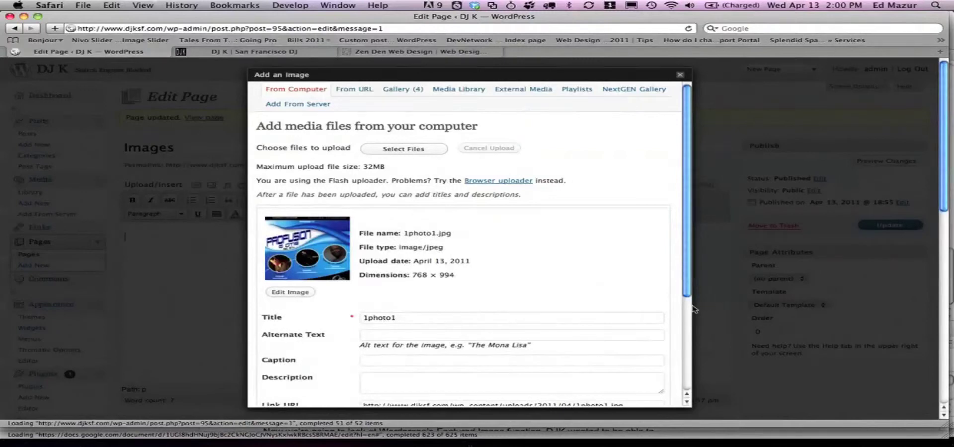
Set the uploaded image's title to "Profusion" and its caption to "This Saturday".
scroll(609, 297, "down", 1)
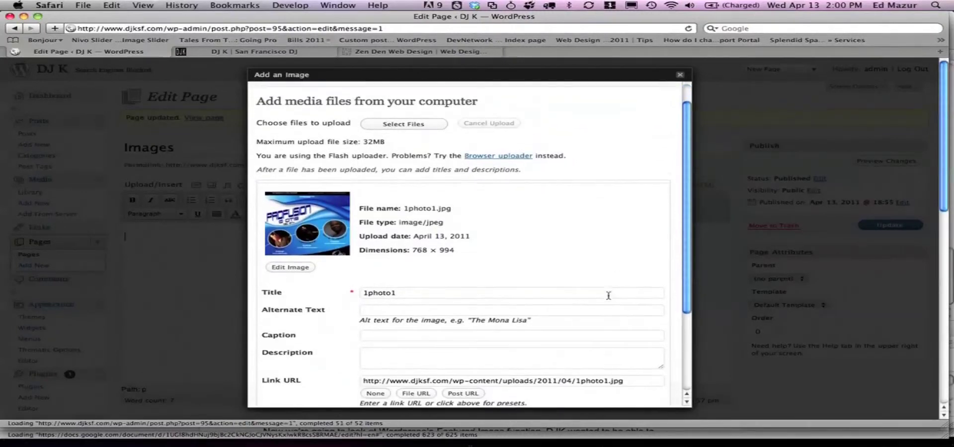
scroll(544, 268, "down", 1)
triple_click(540, 273)
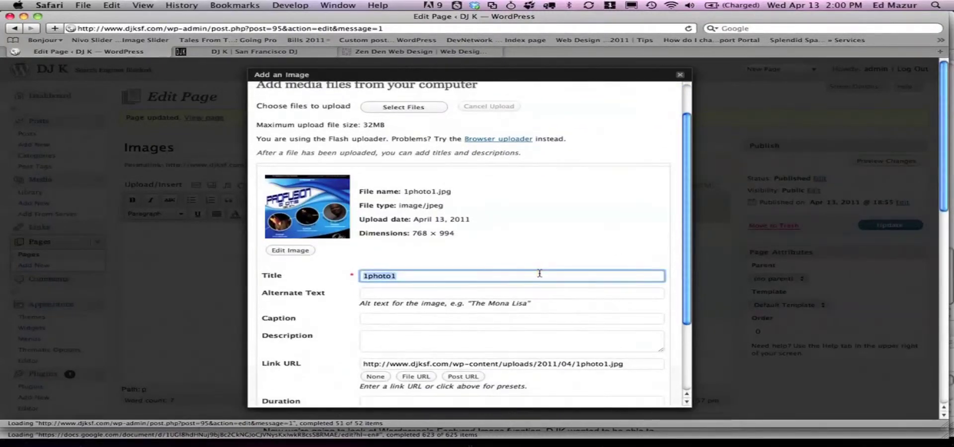
type("Profusion")
left_click(391, 319)
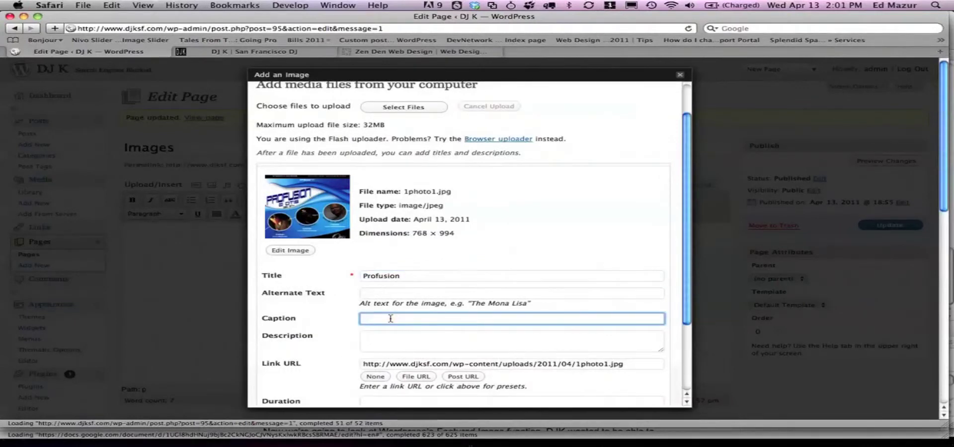
type("This ")
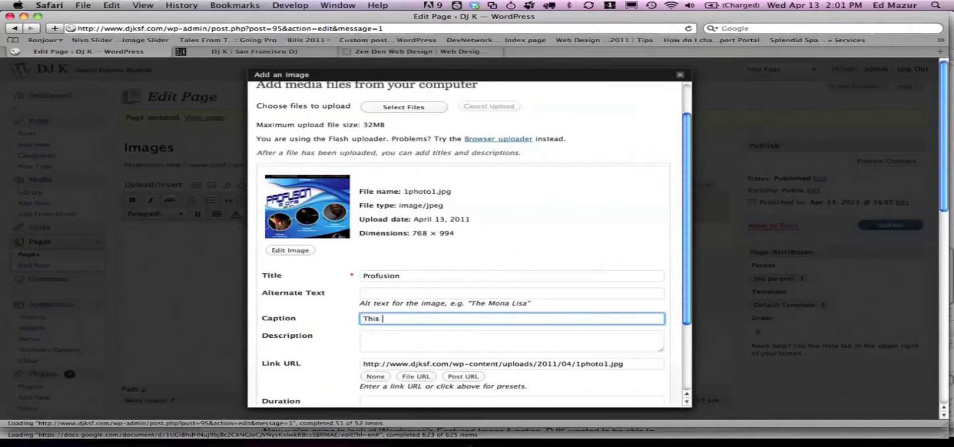
type("Saturday")
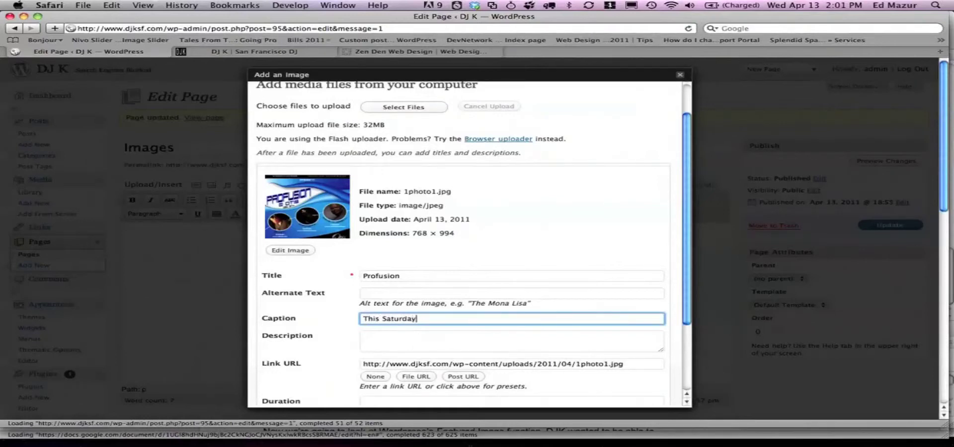
Try the image's empty and file link presets, and settle on linking it to its post URL.
scroll(318, 340, "down", 2)
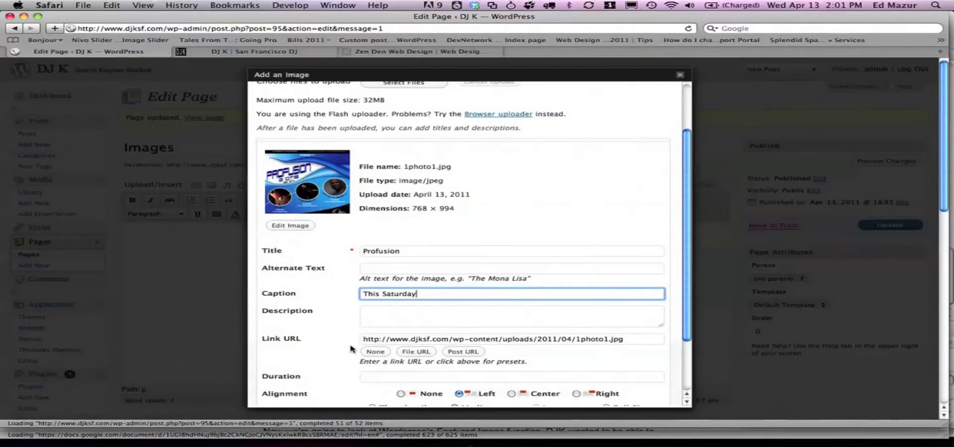
left_click(371, 352)
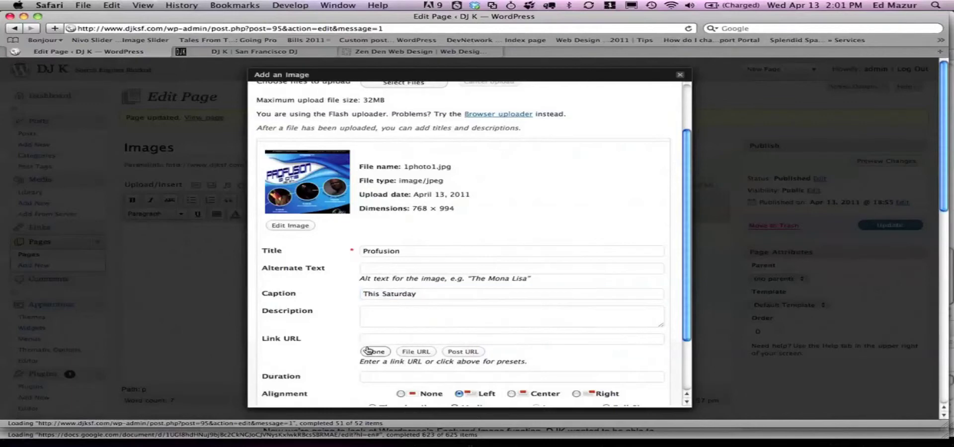
left_click(416, 353)
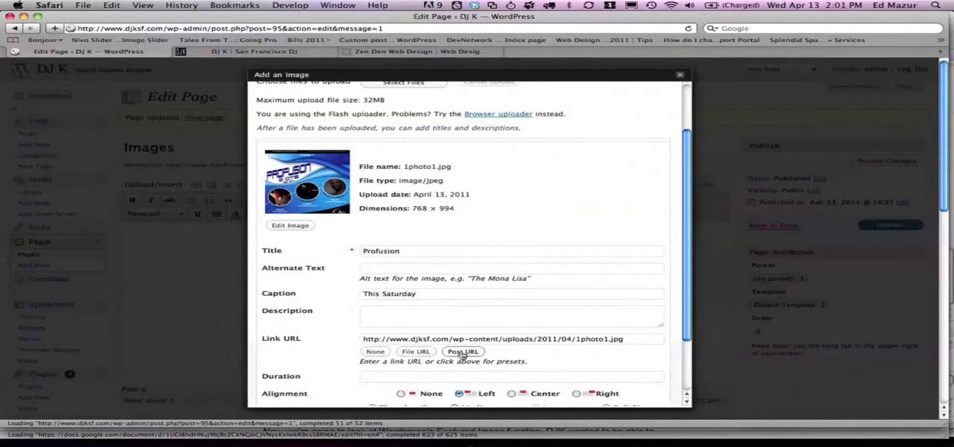
triple_click(420, 341)
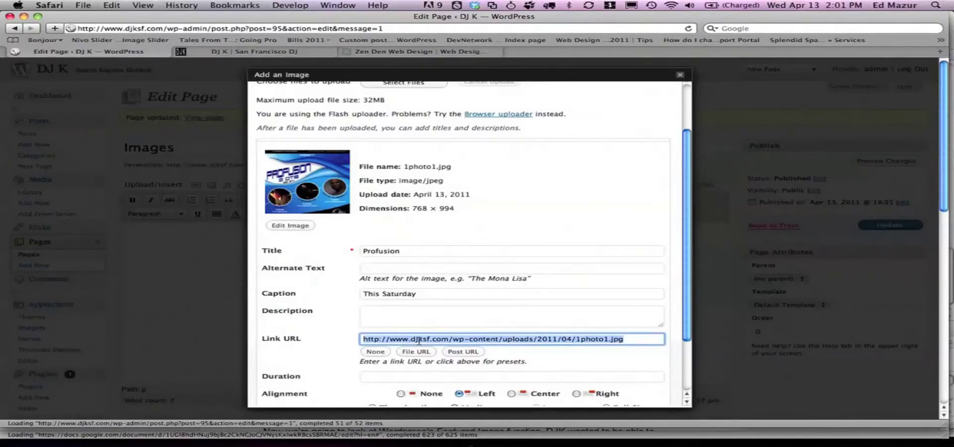
left_click(461, 352)
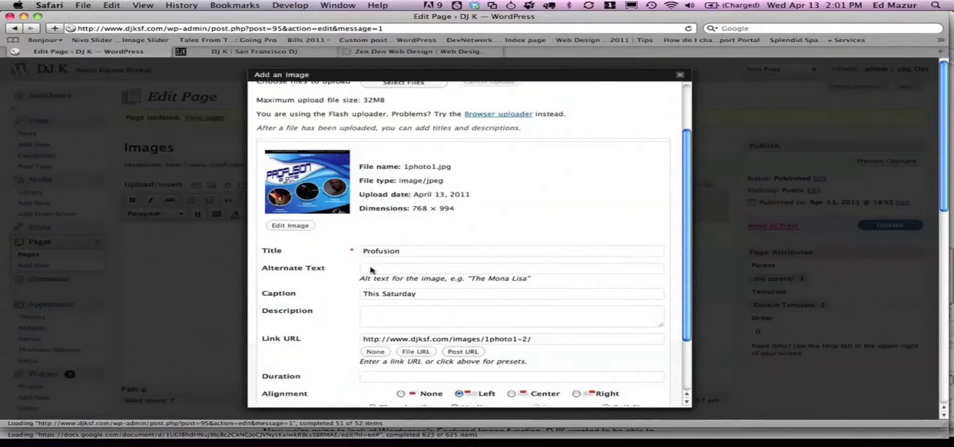
Crop the flyer to a selection of about 768 by 837 pixels, cutting off the black banner above the artwork.
left_click(289, 228)
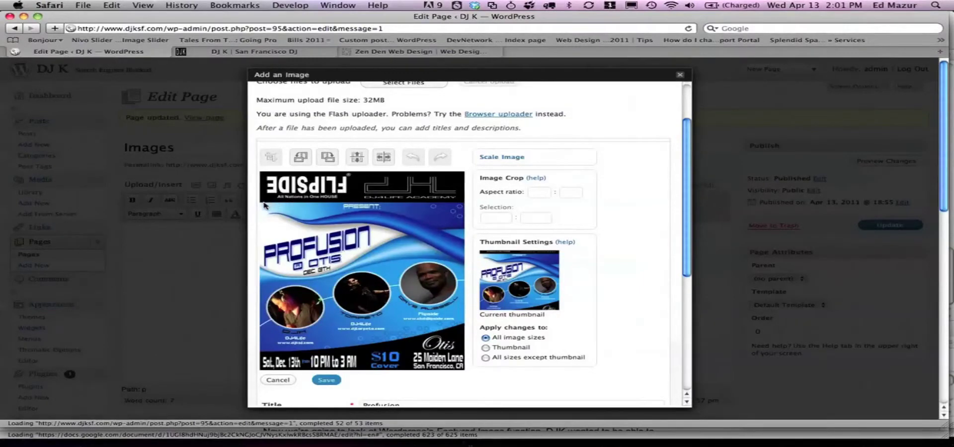
left_click_drag(265, 206, 477, 383)
left_click_drag(265, 286, 259, 287)
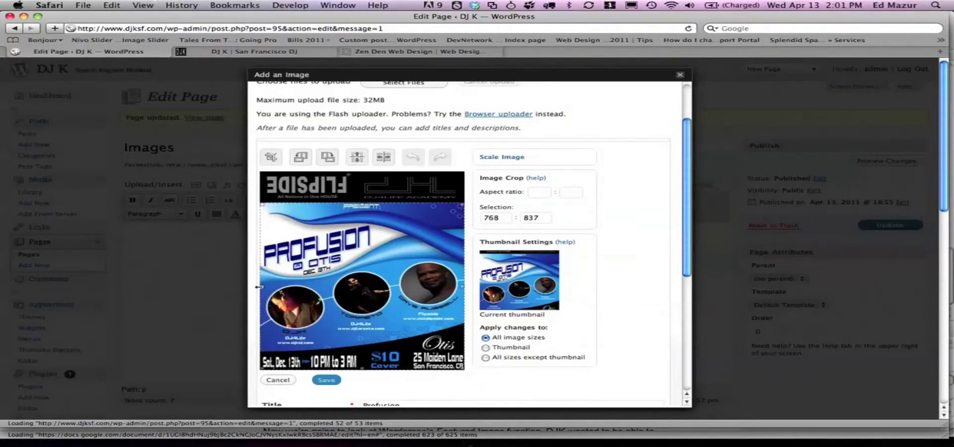
left_click(276, 157)
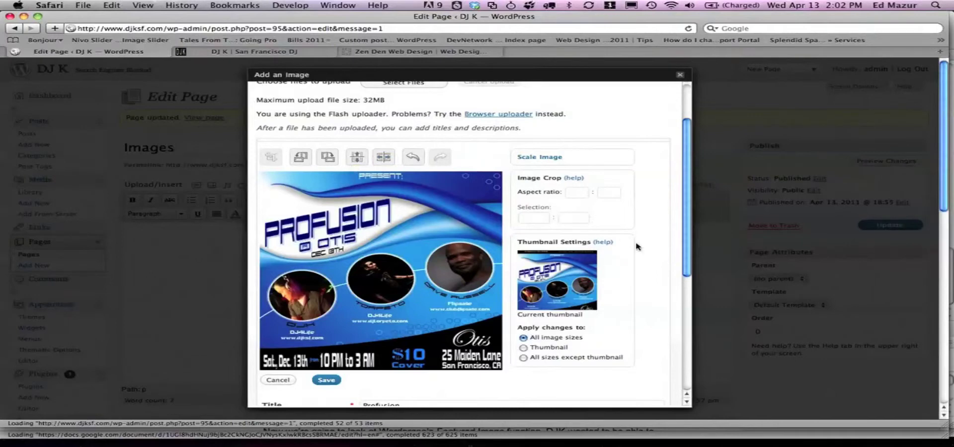
Insert the flyer into the page at Medium size with left alignment.
scroll(654, 252, "down", 2)
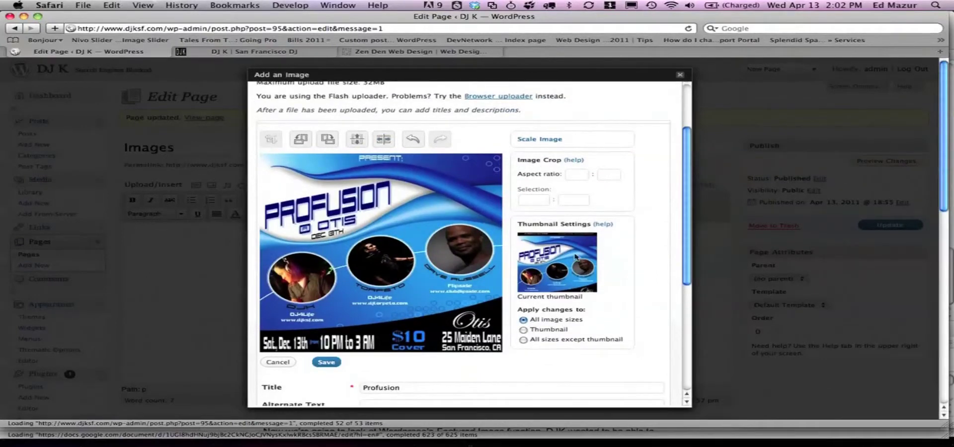
scroll(638, 272, "down", 3)
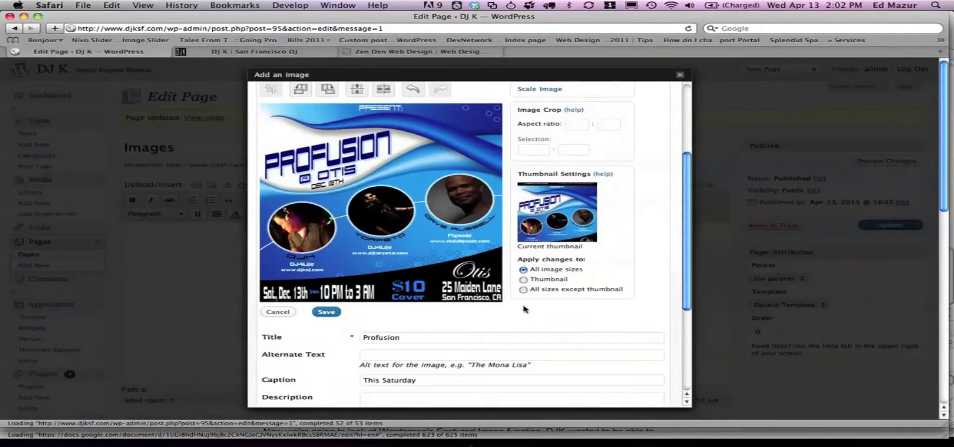
scroll(519, 305, "down", 8)
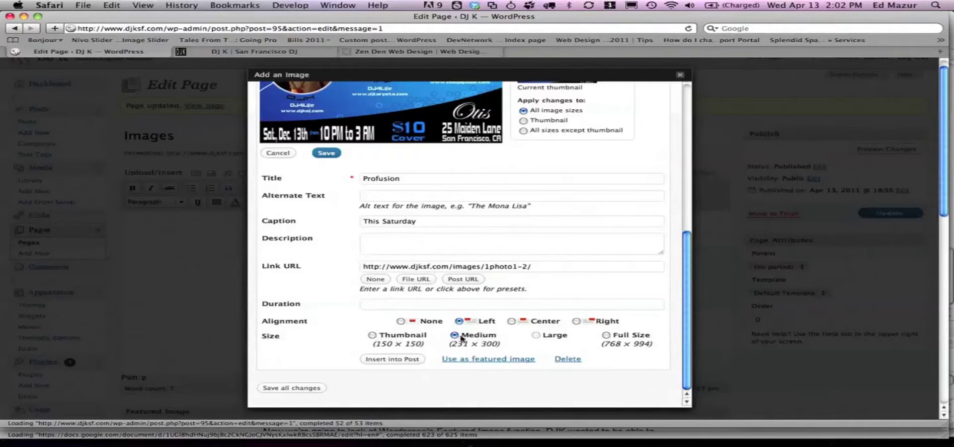
left_click(394, 359)
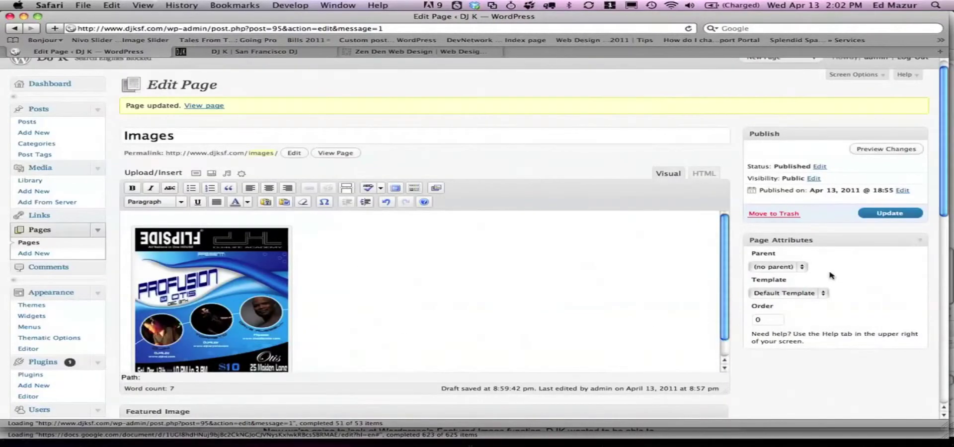
Update the Images page, view it on the site, and return to its editor.
left_click(897, 213)
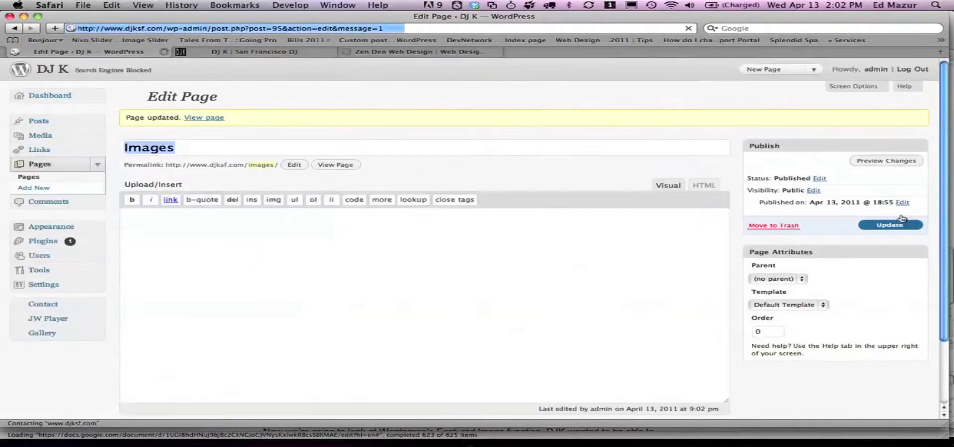
left_click(338, 167)
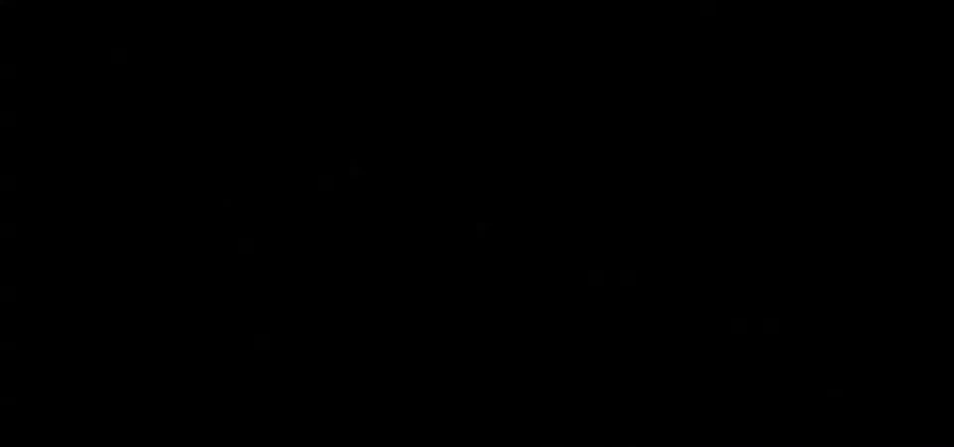
left_click(67, 51)
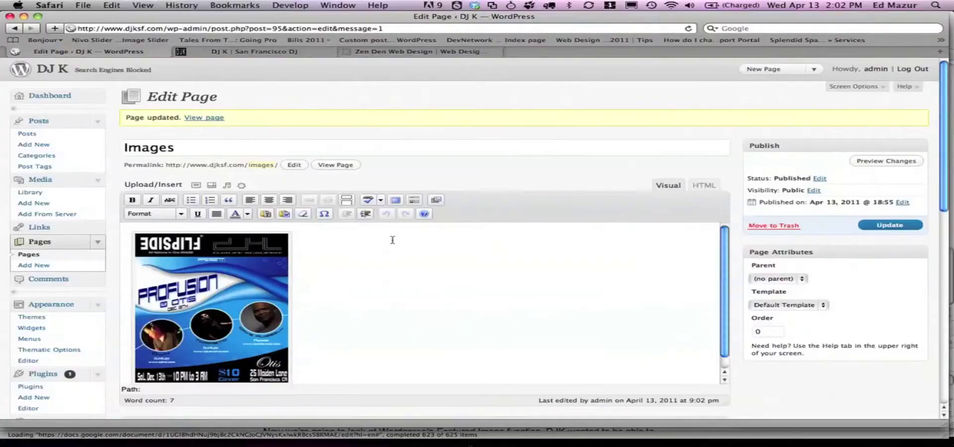
Examine the inserted flyer's edit options and advanced image settings, and close them without changes.
left_click(259, 280)
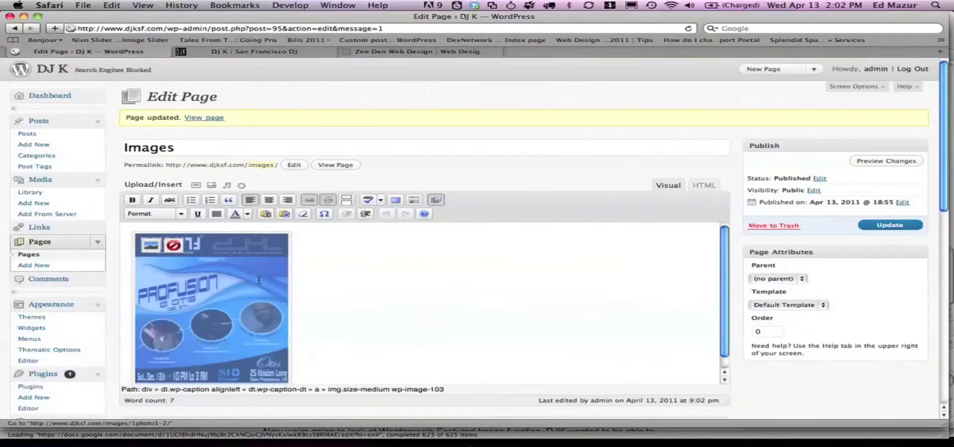
left_click(148, 246)
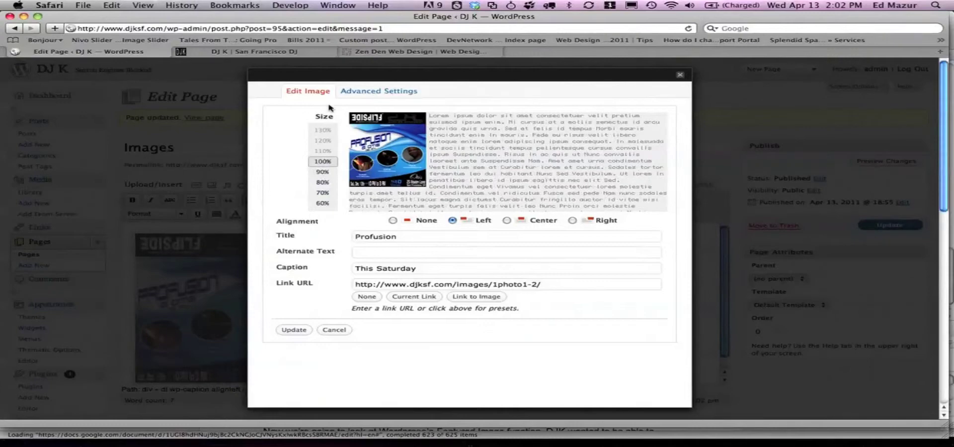
left_click(347, 97)
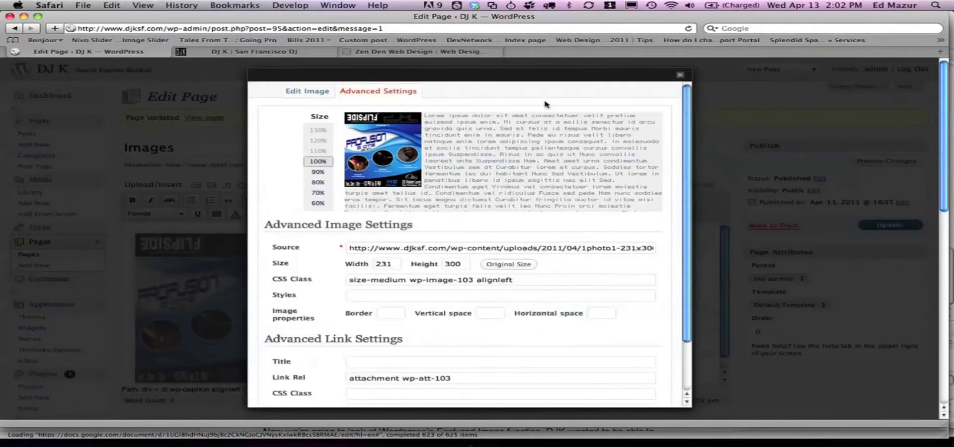
left_click(681, 76)
Delete the flyer from the page content.
left_click(226, 323)
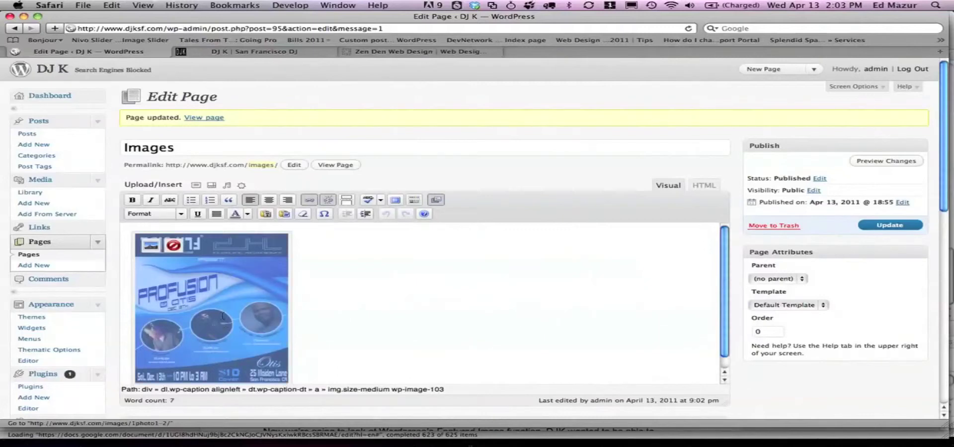
left_click(173, 247)
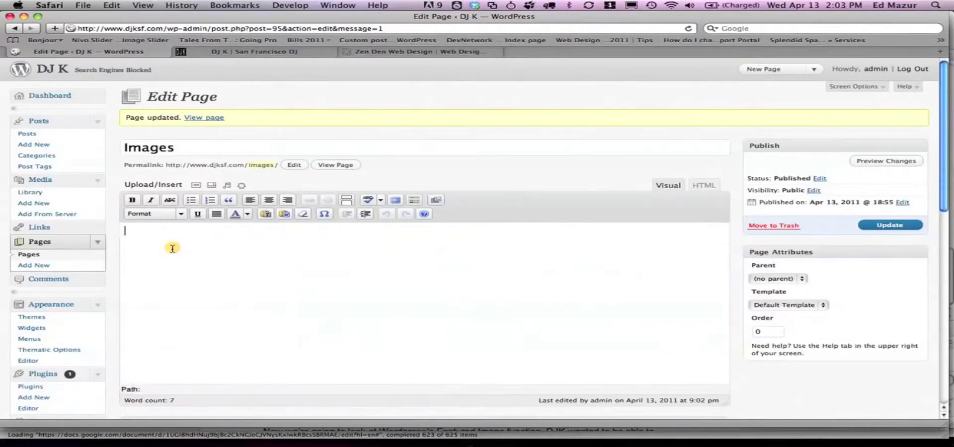
Upload the eight photos from 3photo29.JPG through 4photo6.JPG in the Photos 1-10 folder to the Images page.
left_click(196, 185)
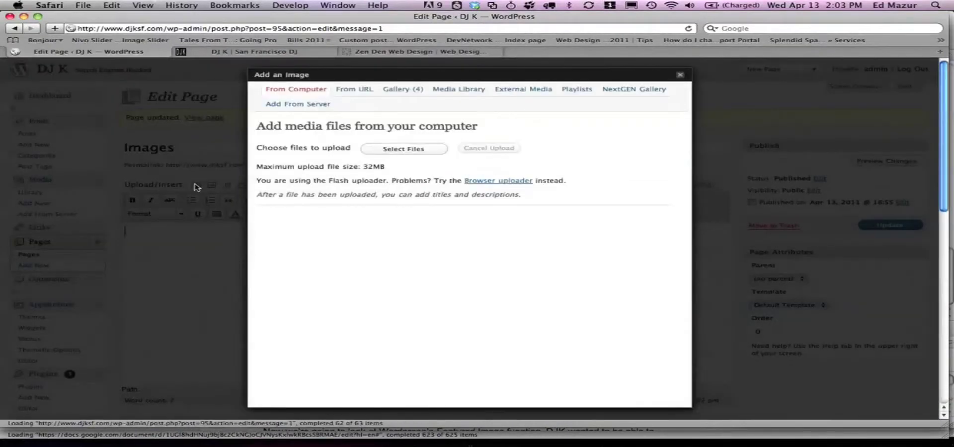
left_click(383, 150)
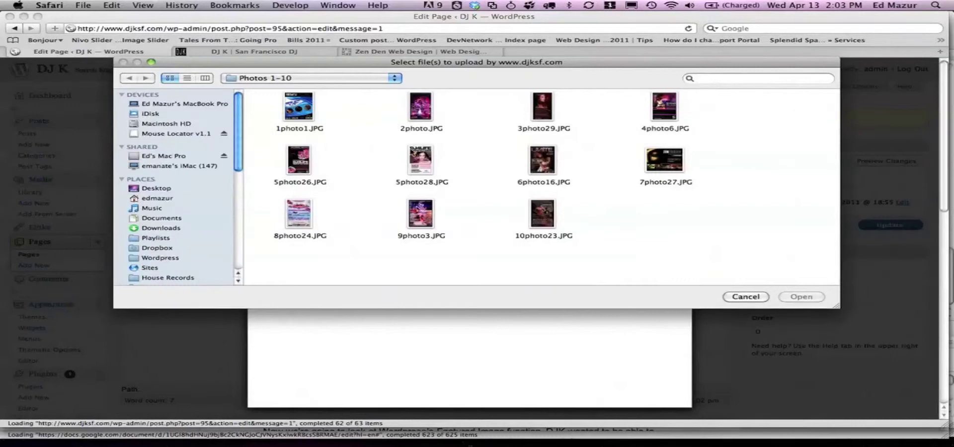
left_click_drag(735, 175, 393, 235)
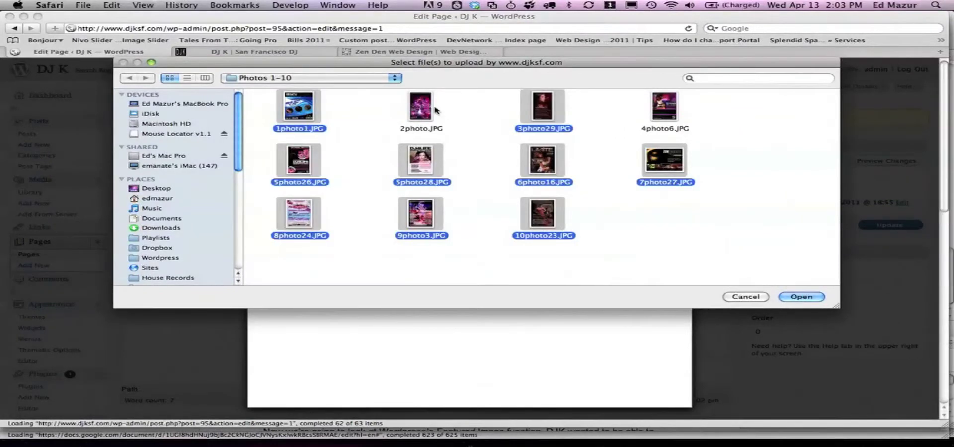
left_click(187, 79)
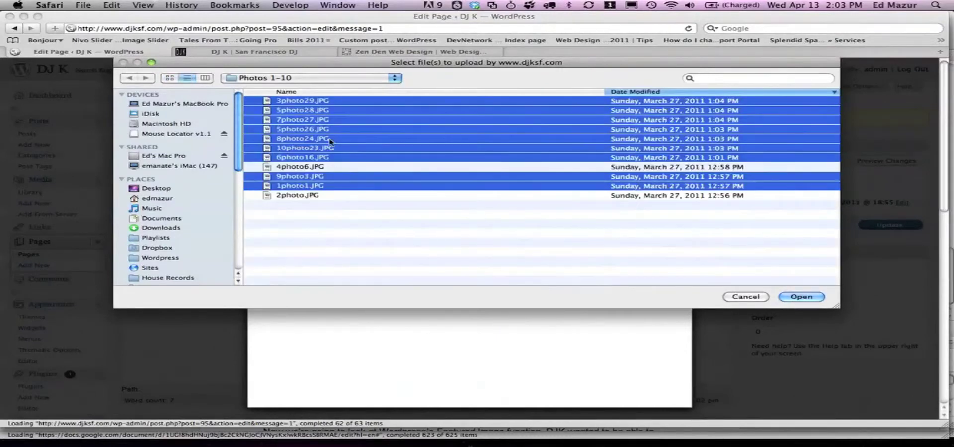
left_click(297, 120)
left_click(301, 168)
left_click(300, 196, "shift")
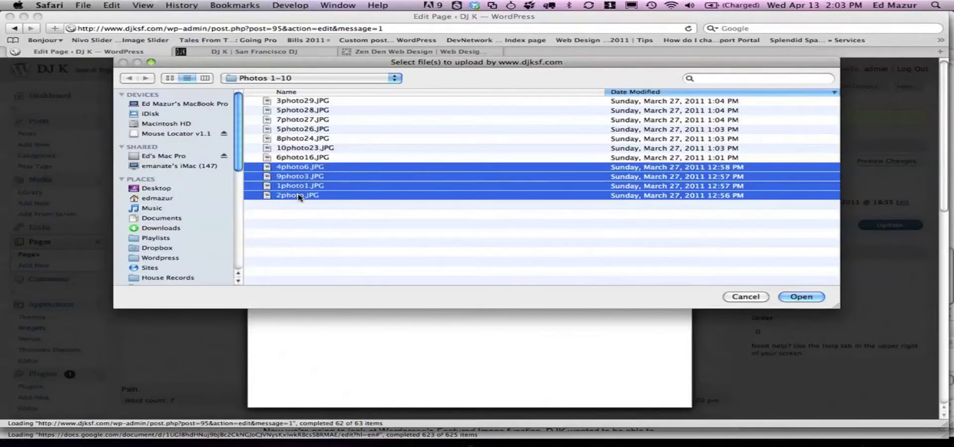
left_click(289, 140, "shift")
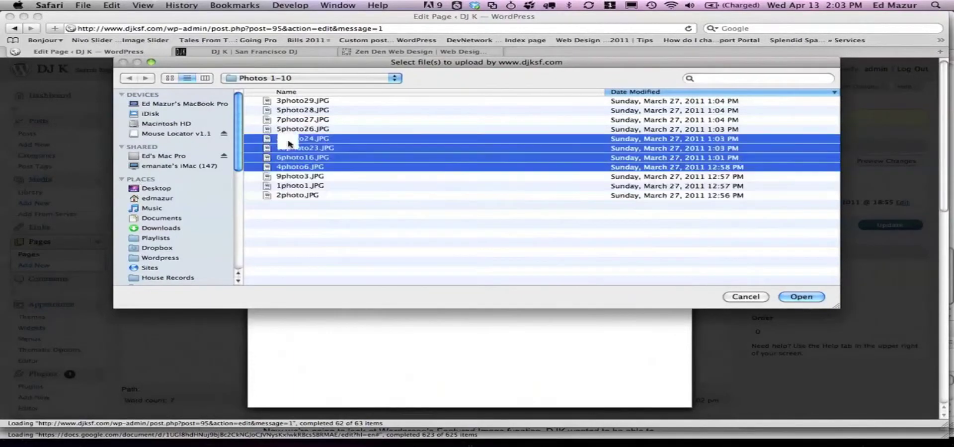
left_click(313, 101)
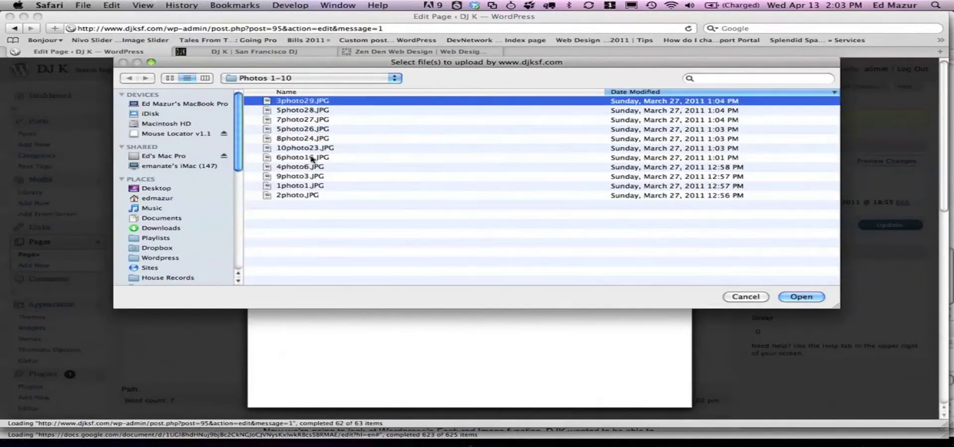
left_click(309, 168, "shift")
left_click(795, 298)
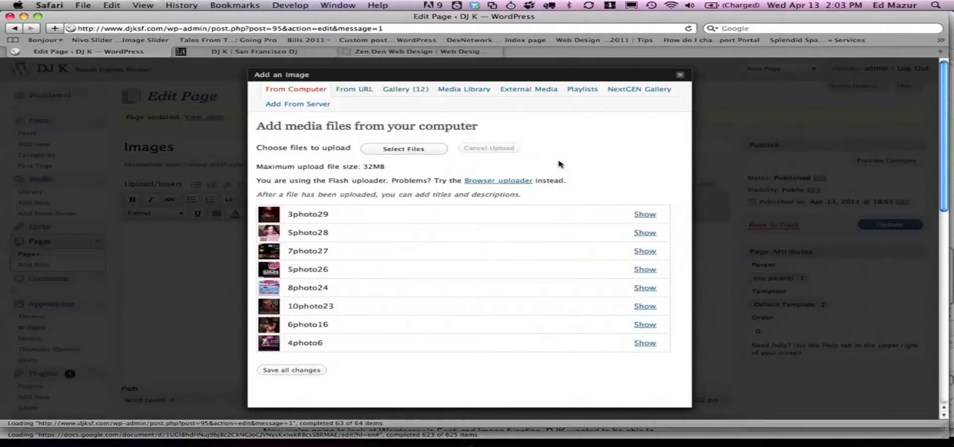
Open the page's image gallery and examine its gallery settings and image ordering options without changing them.
left_click(402, 90)
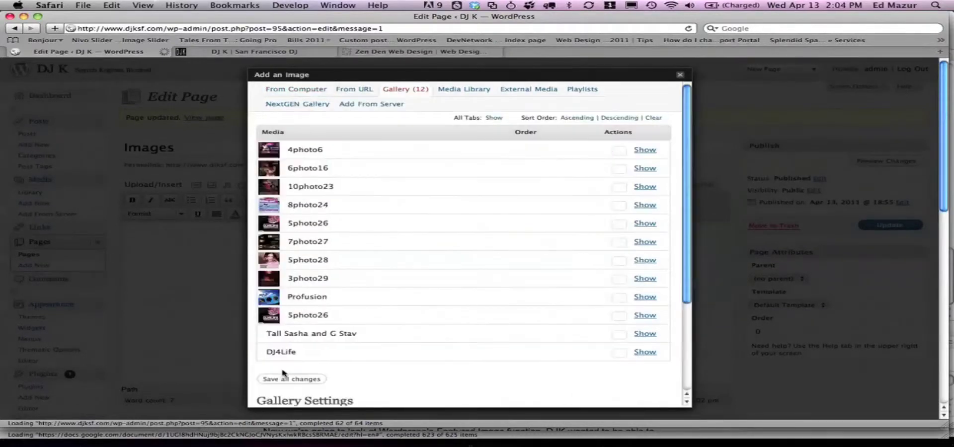
left_click(402, 92)
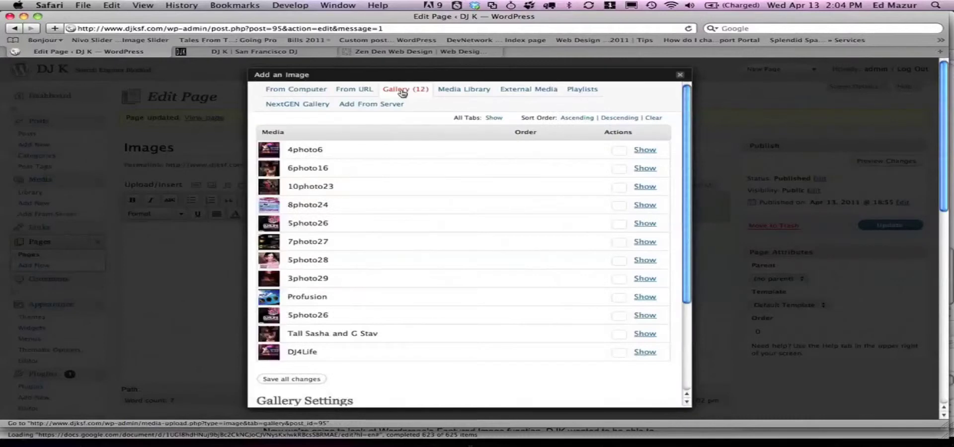
scroll(408, 284, "down", 3)
scroll(409, 284, "down", 3)
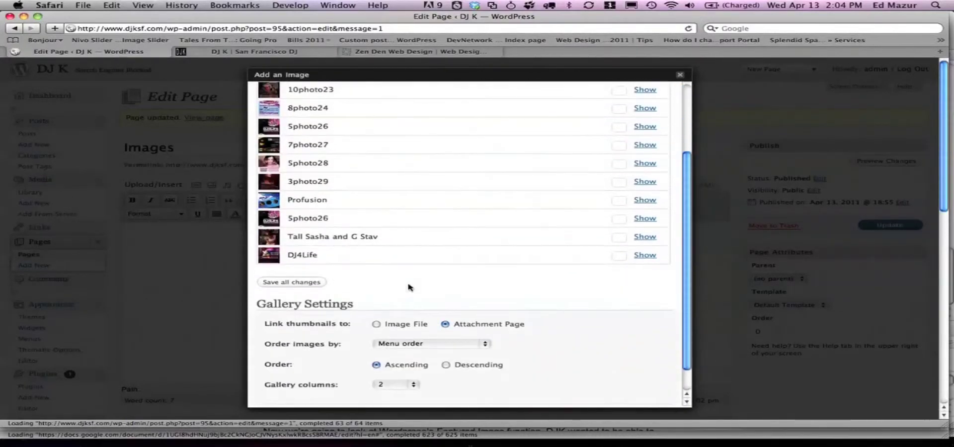
scroll(410, 288, "down", 2)
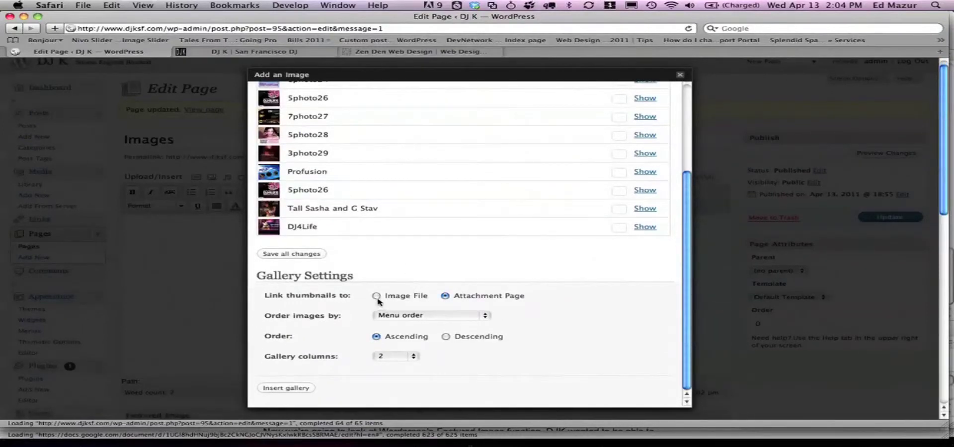
left_click(405, 316)
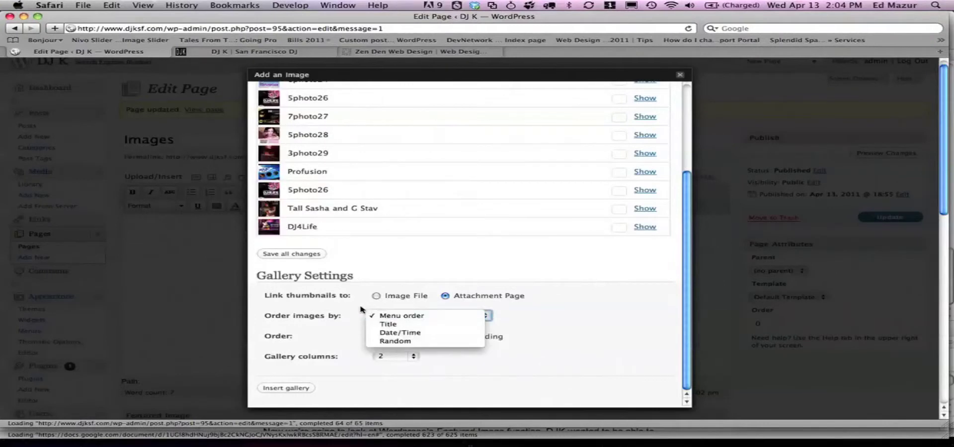
left_click(347, 315)
Rearrange the gallery images, moving 4photo6 between 7photo27 and 3photo29 and 5photo28 to third place.
scroll(345, 313, "down", 1)
scroll(345, 312, "up", 5)
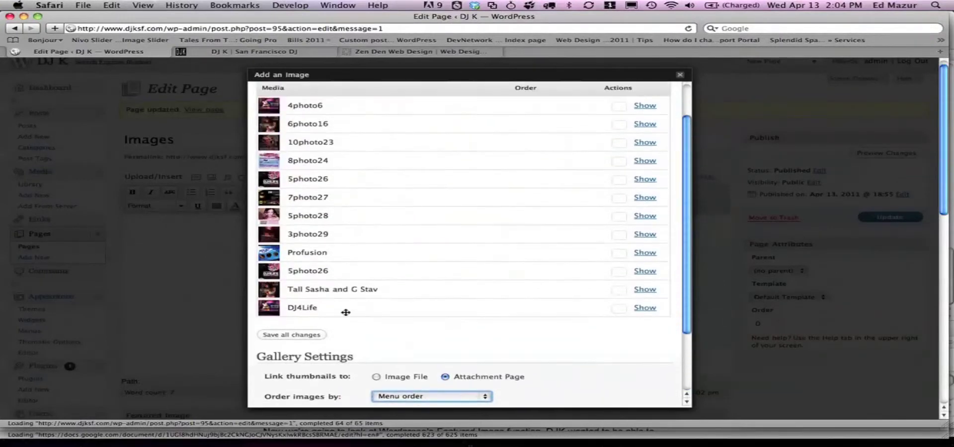
left_click_drag(387, 152, 401, 181)
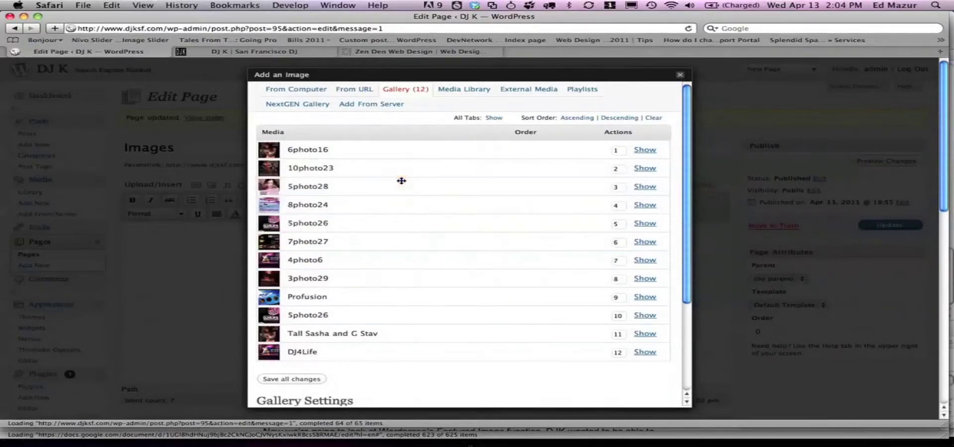
Set the gallery to 3 columns and insert it into the Images page.
scroll(360, 284, "down", 4)
scroll(360, 287, "down", 1)
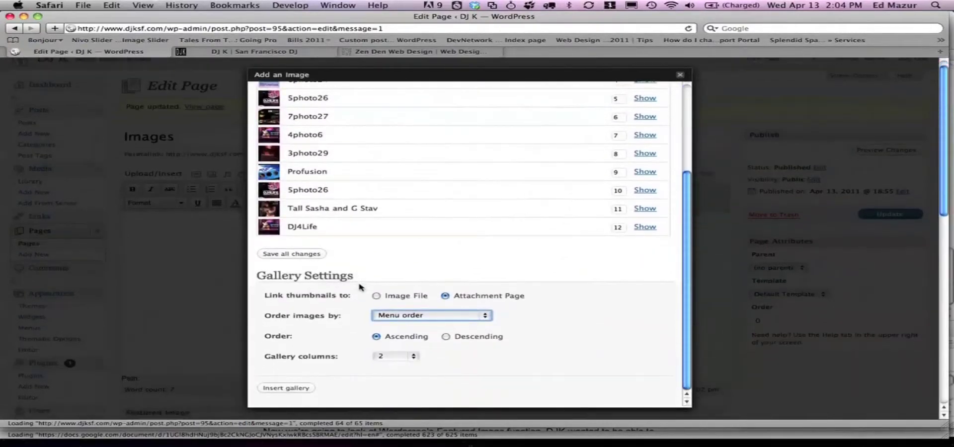
left_click(408, 357)
left_click(398, 363)
left_click(274, 390)
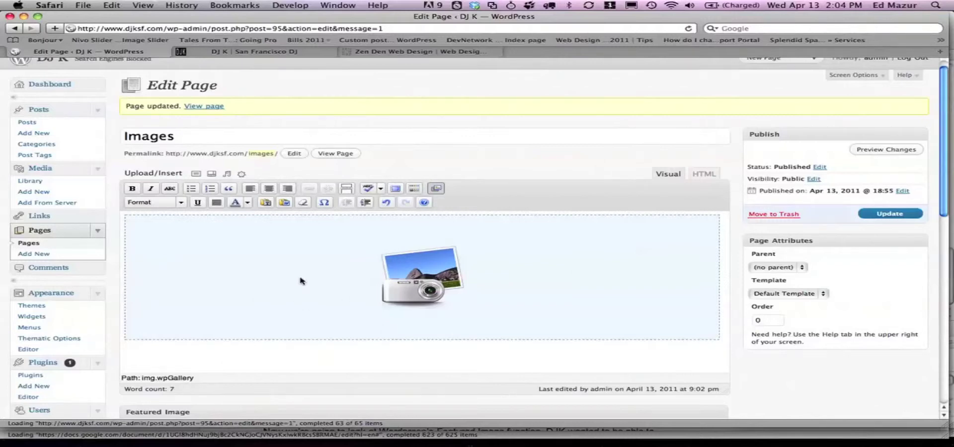
Update the Images page, then look through its gallery on the live site and return to the editor.
left_click(884, 214)
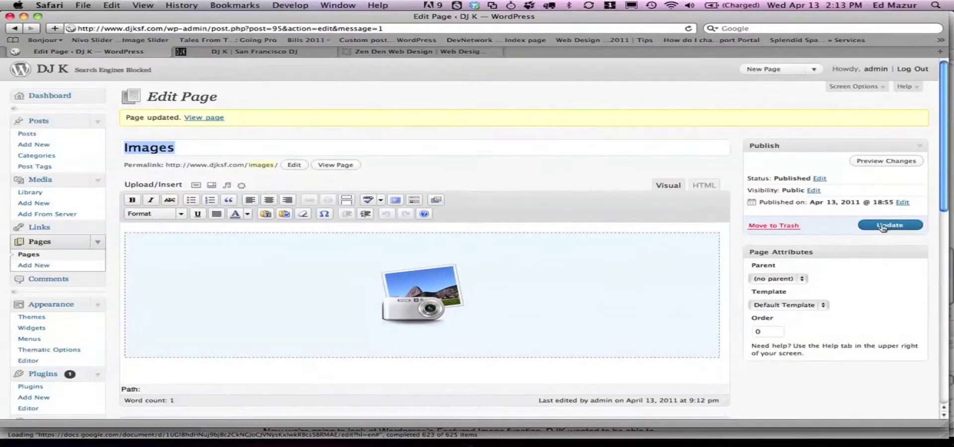
left_click(334, 166)
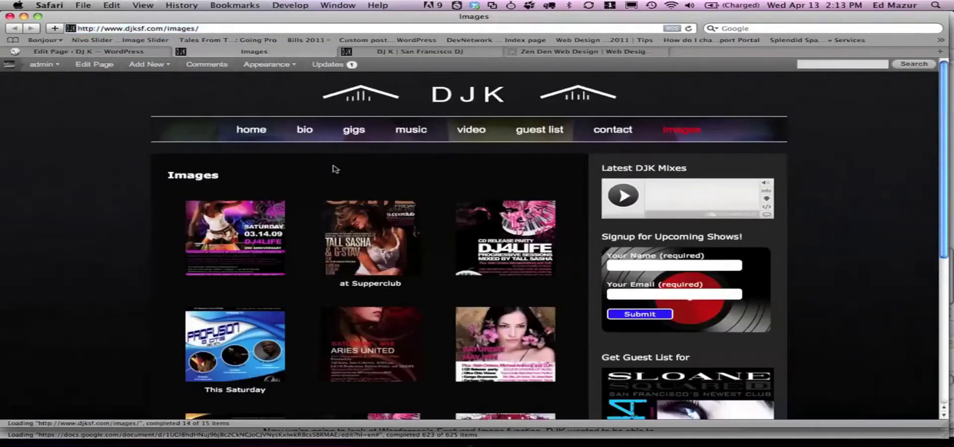
scroll(72, 231, "down", 2)
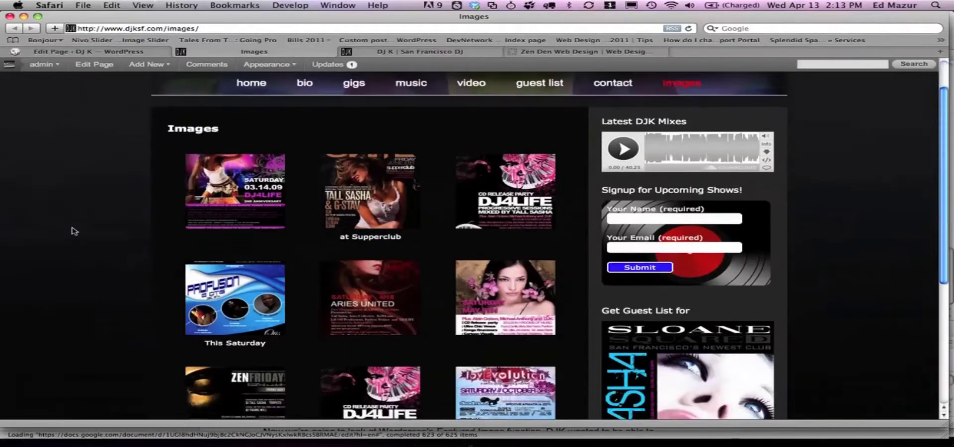
scroll(73, 231, "down", 2)
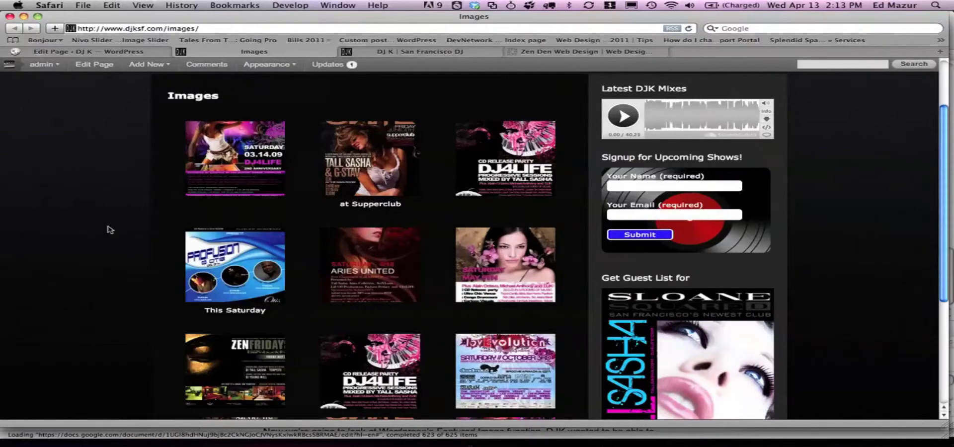
scroll(106, 230, "down", 5)
scroll(107, 229, "down", 4)
scroll(106, 230, "up", 6)
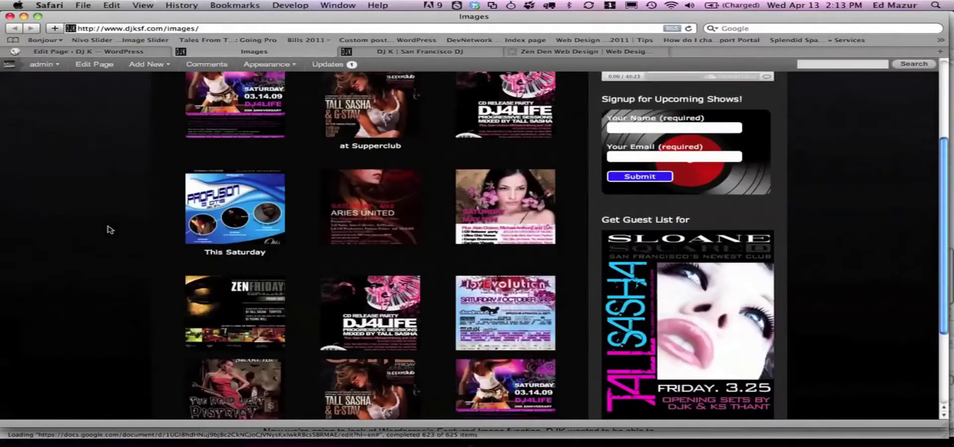
scroll(109, 230, "up", 3)
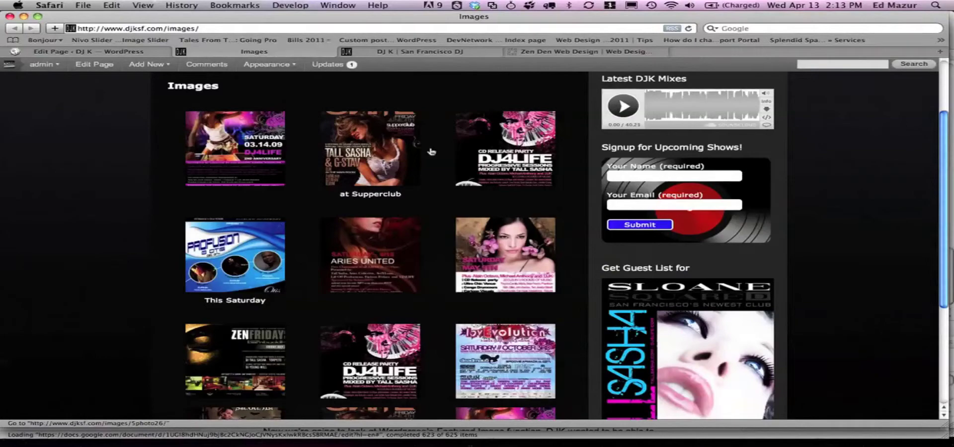
key("super+w")
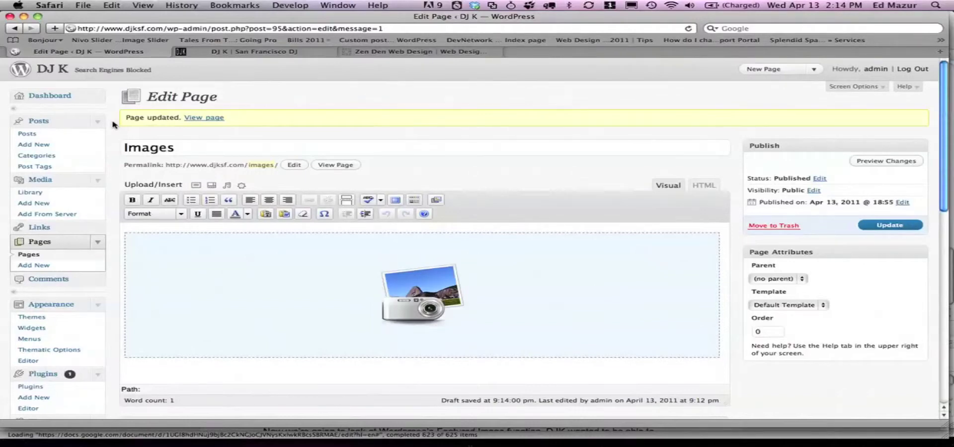
Open the Guest List page for editing and remove its featured image.
left_click(29, 254)
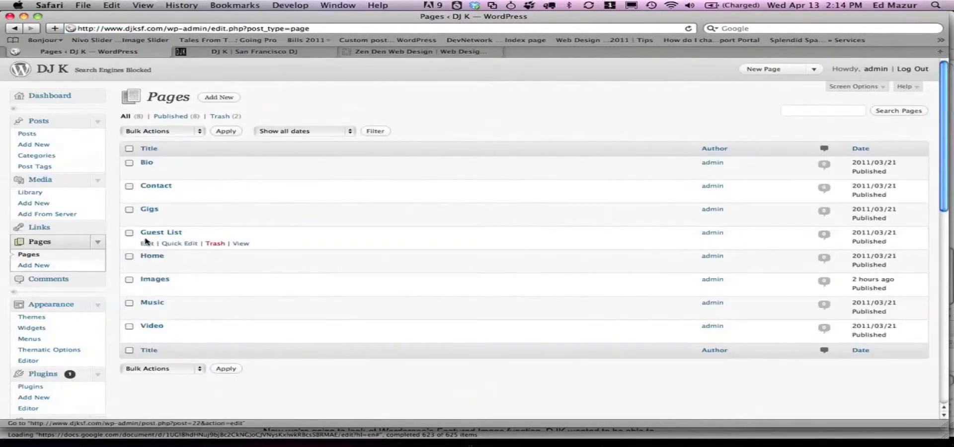
left_click(146, 242)
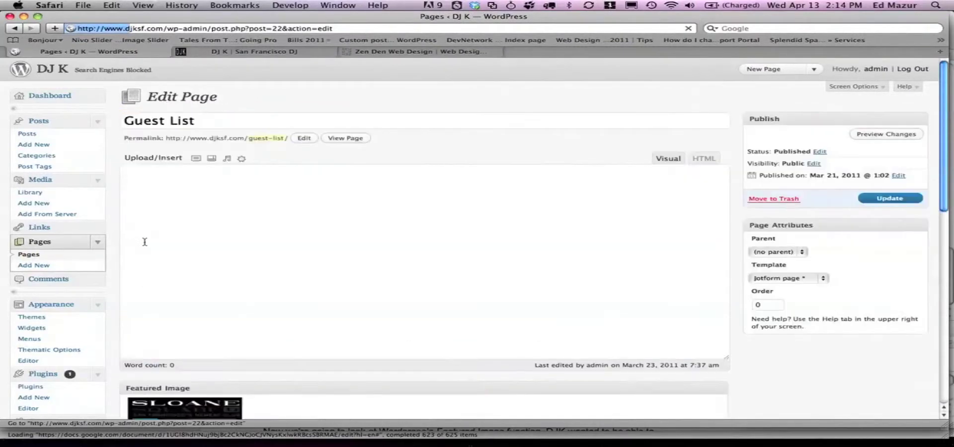
scroll(132, 279, "down", 5)
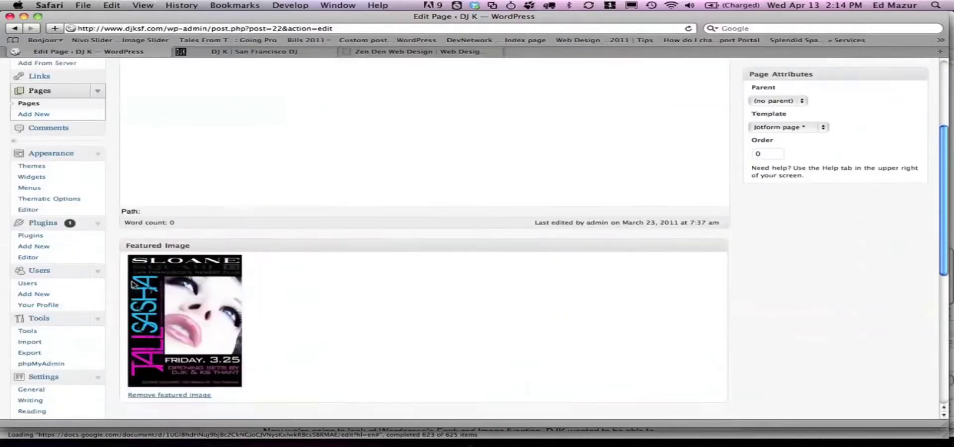
scroll(132, 283, "down", 1)
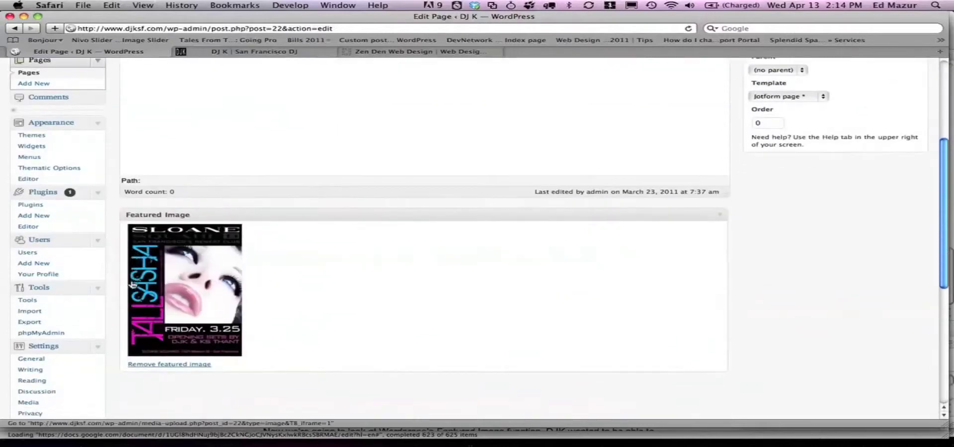
left_click(137, 365)
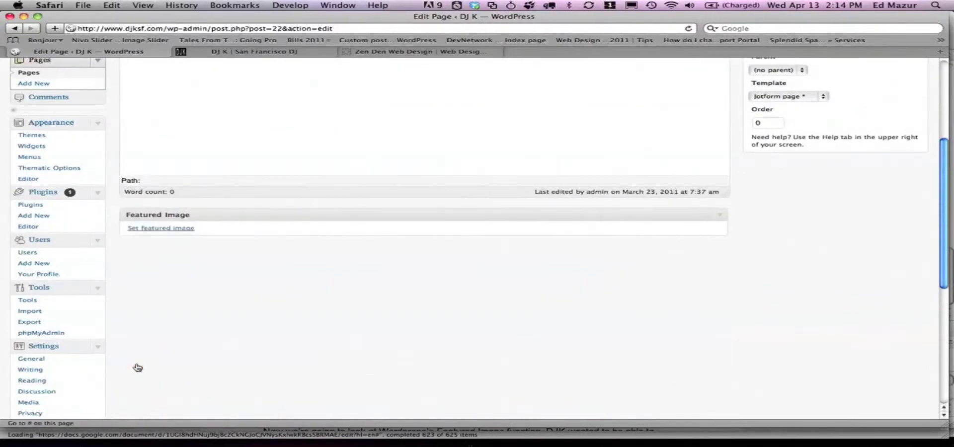
Upload 10photo23.JPG through the Guest List page's featured image uploader.
left_click(157, 228)
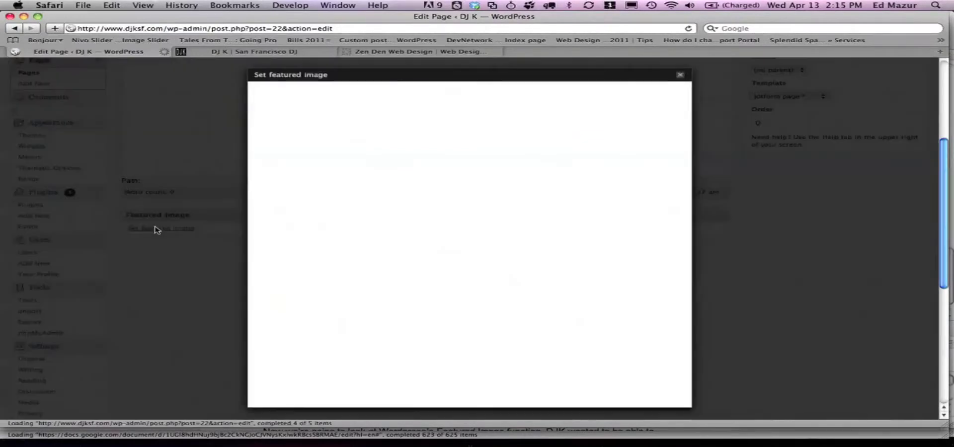
left_click(376, 149)
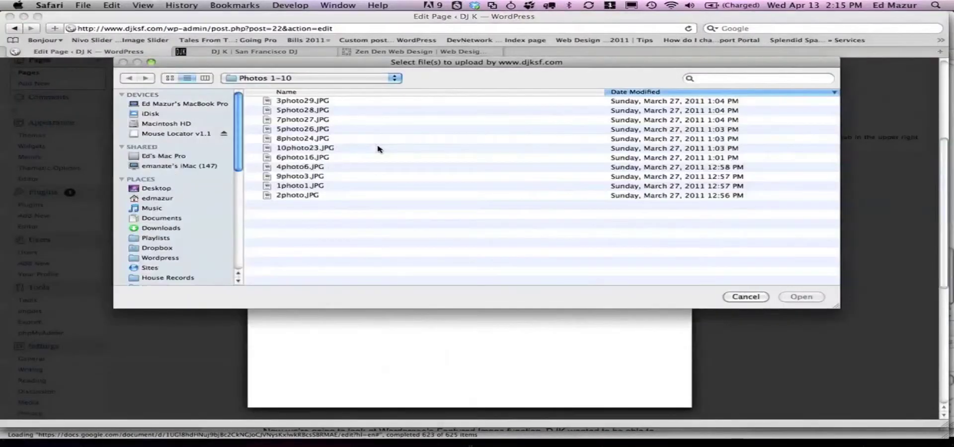
left_click(334, 148)
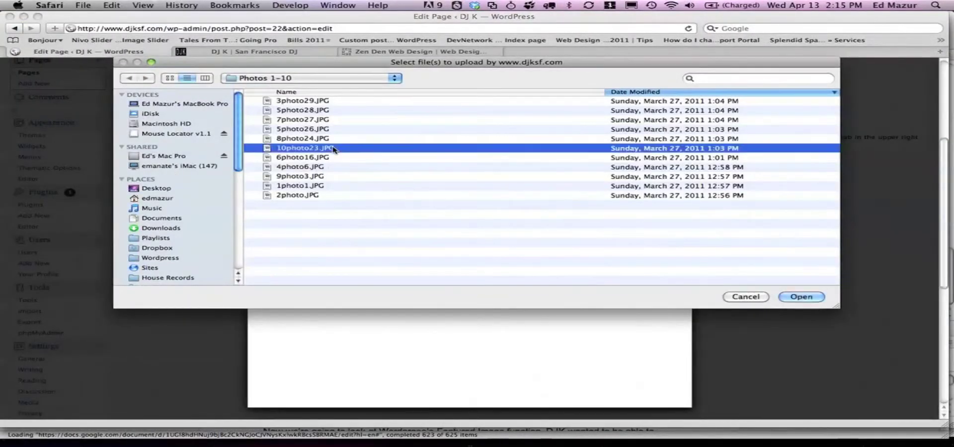
left_click(798, 297)
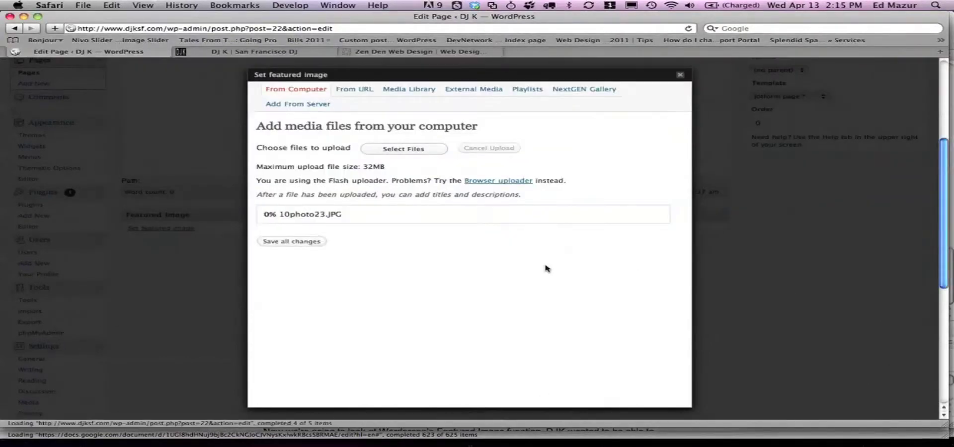
Use the uploaded 10photo23 as the Guest List page's featured image, save the changes, and view the page on the site.
scroll(482, 219, "down", 5)
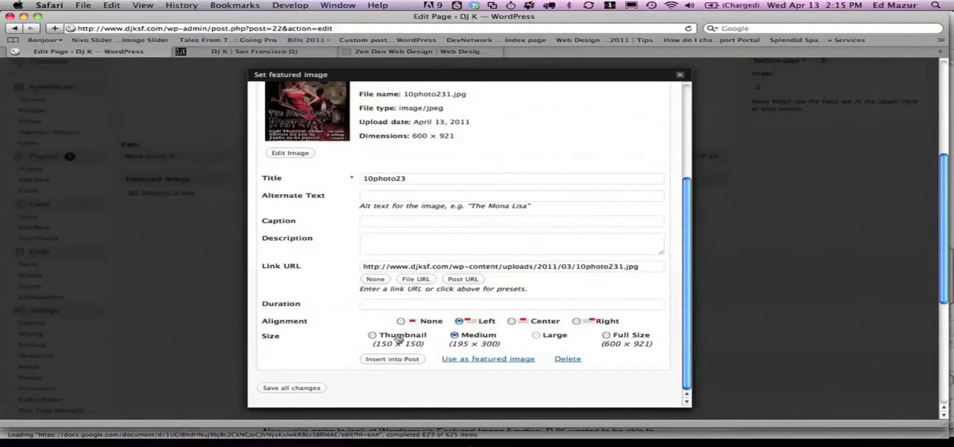
left_click(455, 359)
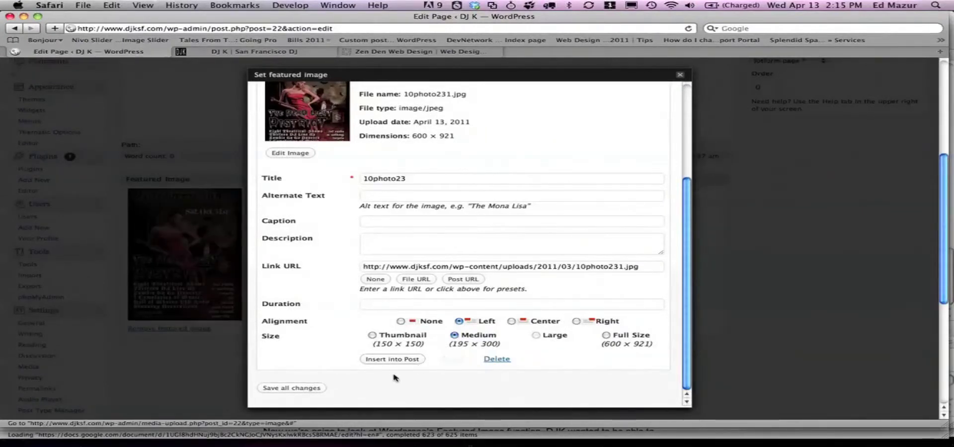
left_click(314, 389)
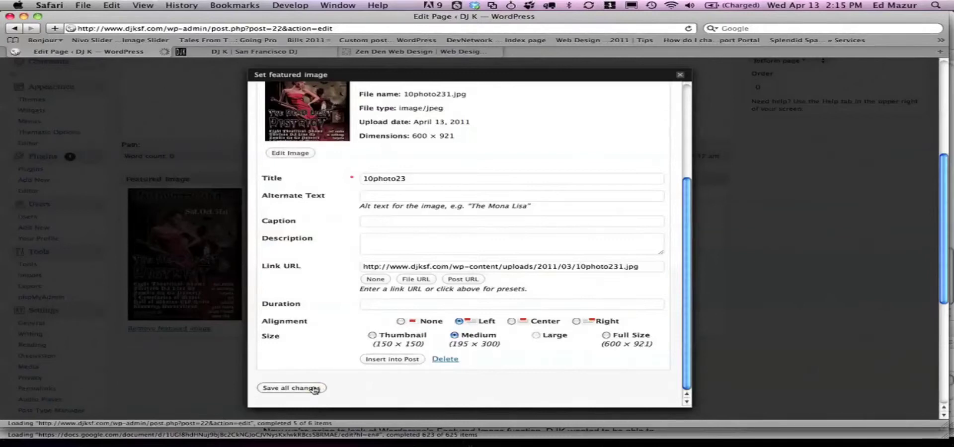
left_click(680, 75)
scroll(502, 248, "up", 10)
left_click(339, 140)
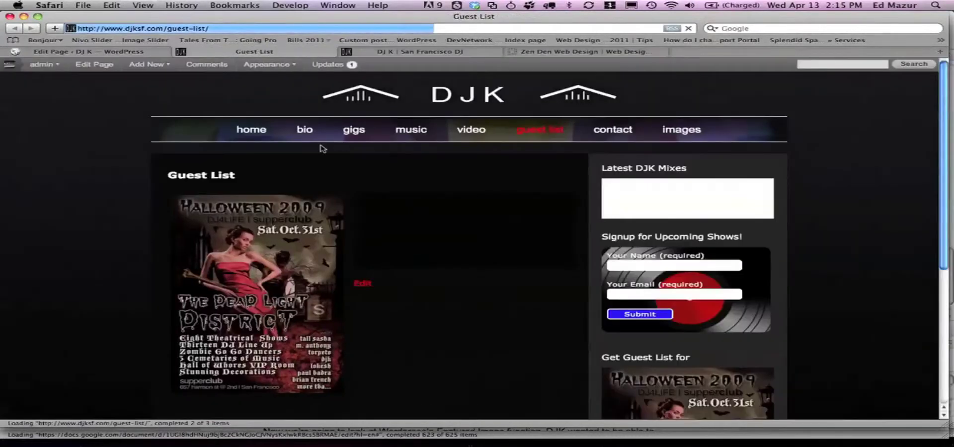